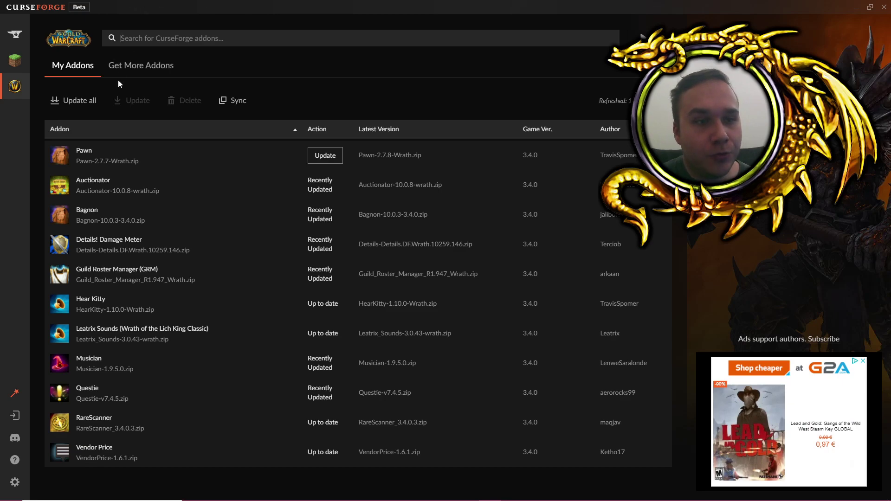
Search the uninstalled addons for 'trades' and install TradeSkillMaster
left_click(120, 66)
left_click(234, 37)
type("t")
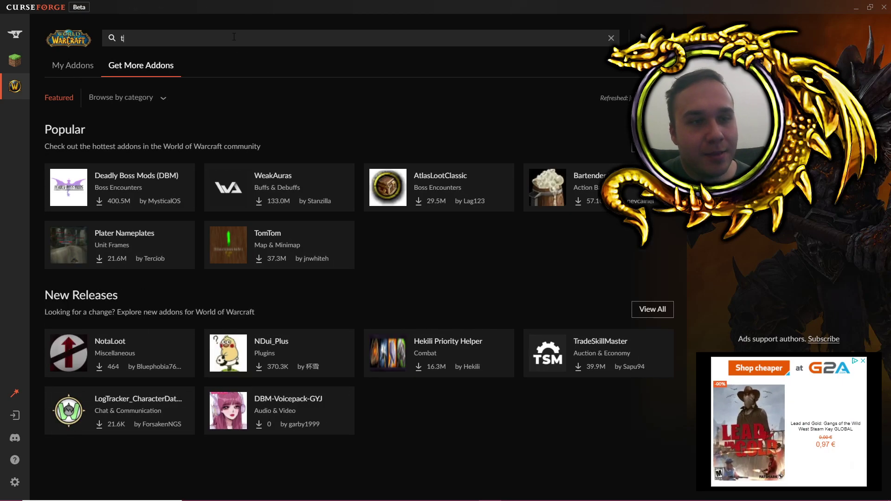
type("rades")
key("Return")
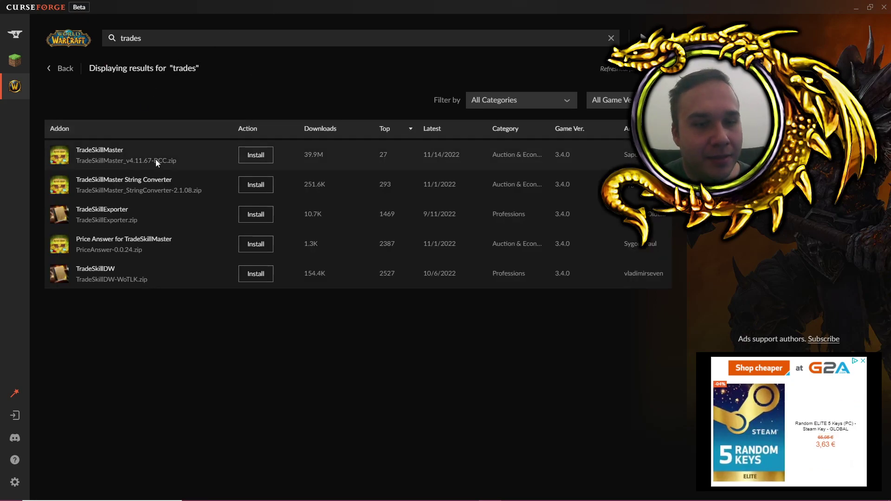
left_click(255, 155)
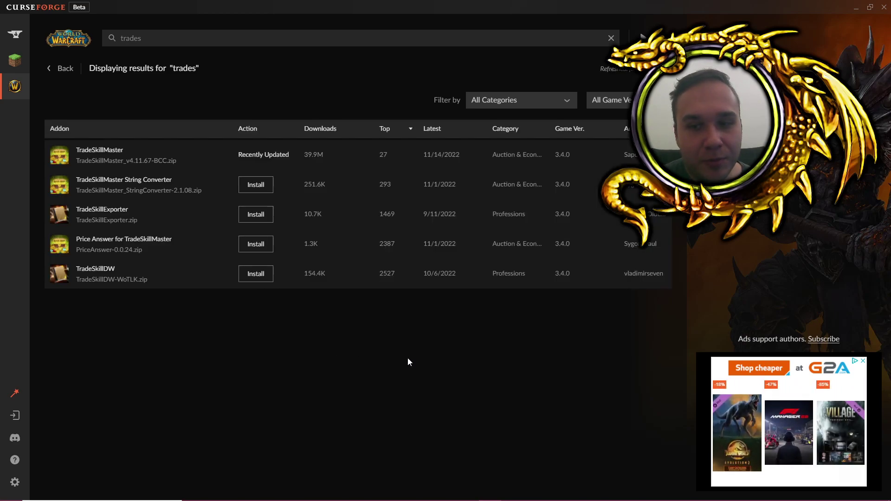
key("alt+Tab")
key("alt+Tab")
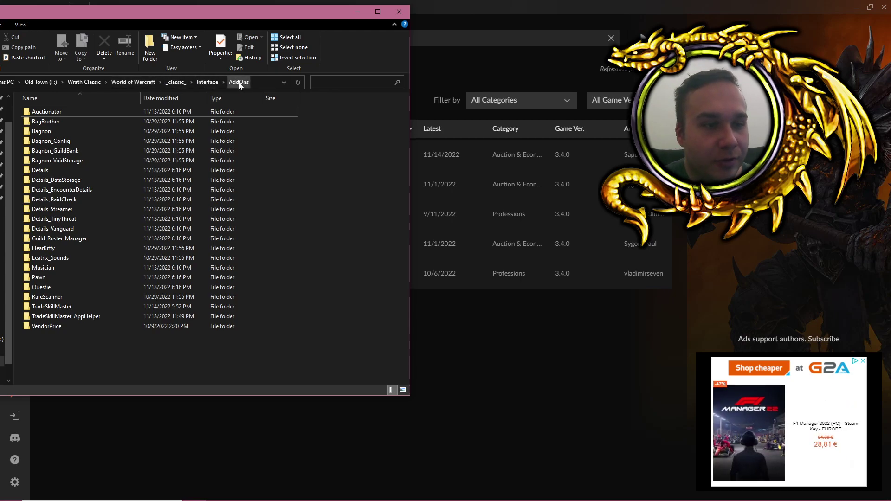
Check the TradeSkillMaster folders in Interface\AddOns, then close the Explorer window
mouse_move(104, 353)
left_mouse_down()
mouse_move(85, 197)
mouse_move(98, 358)
left_mouse_up()
left_click(486, 364)
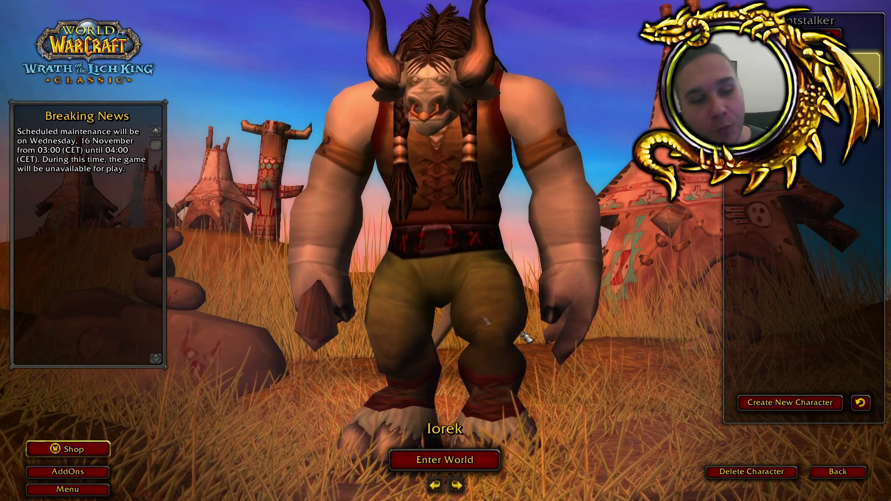
Open the game's AddOns list and set it to configure the current character only
left_click(95, 472)
scroll(352, 308, "down", 3)
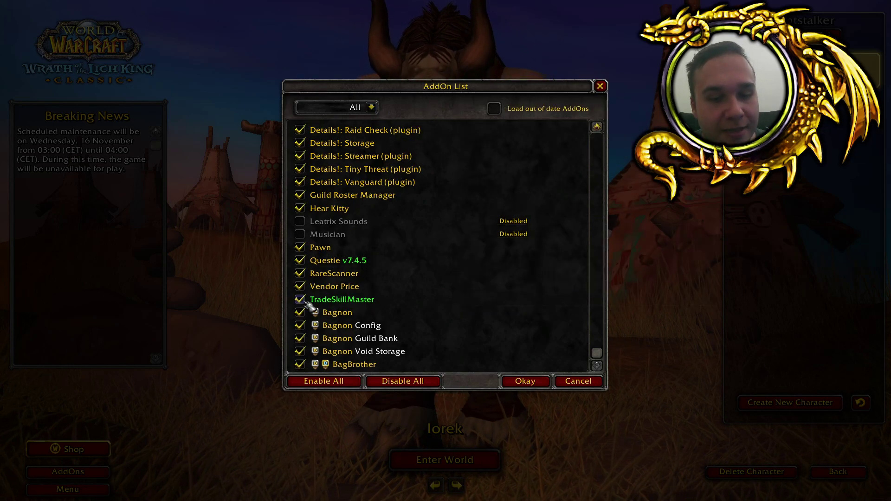
scroll(432, 301, "up", 2)
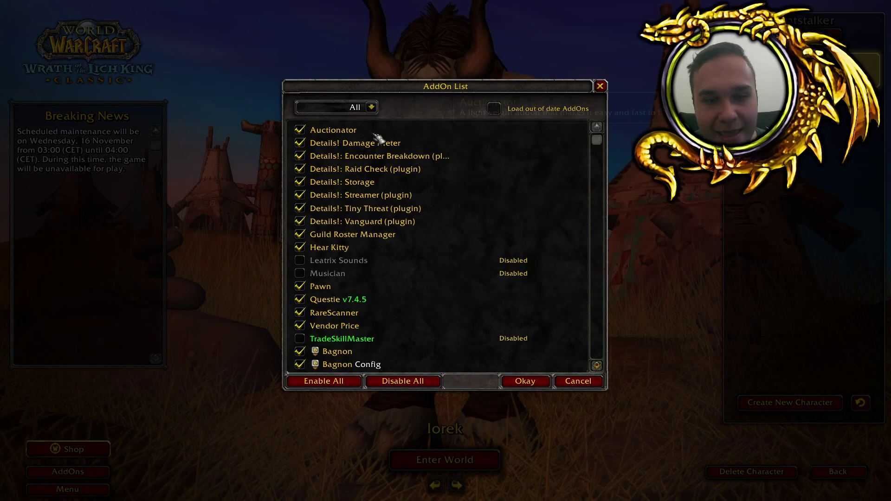
left_click(377, 110)
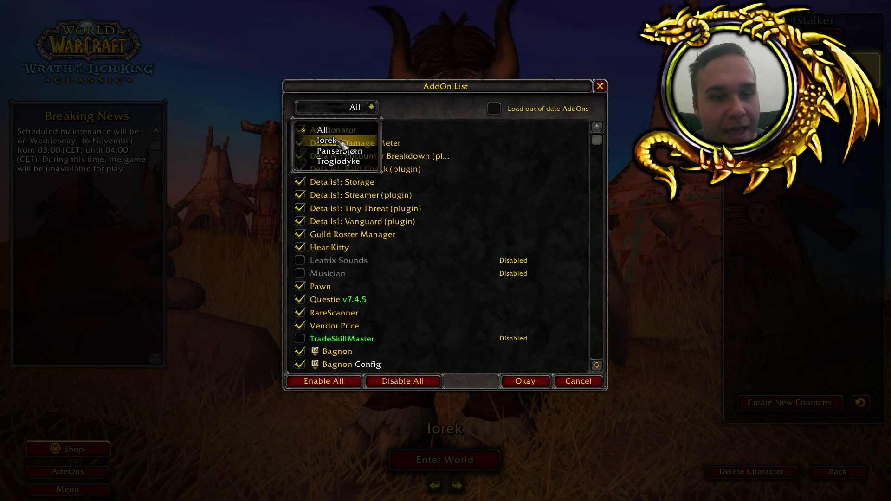
left_click(357, 140)
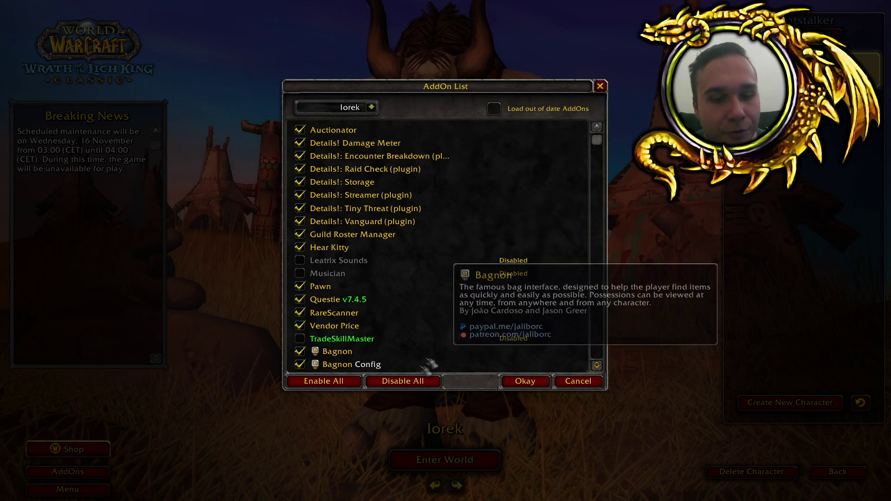
Enable only TradeSkillMaster, Bagnon, Bagnon Config and BagBrother, save, and enter the world
left_click(389, 383)
scroll(438, 264, "down", 3)
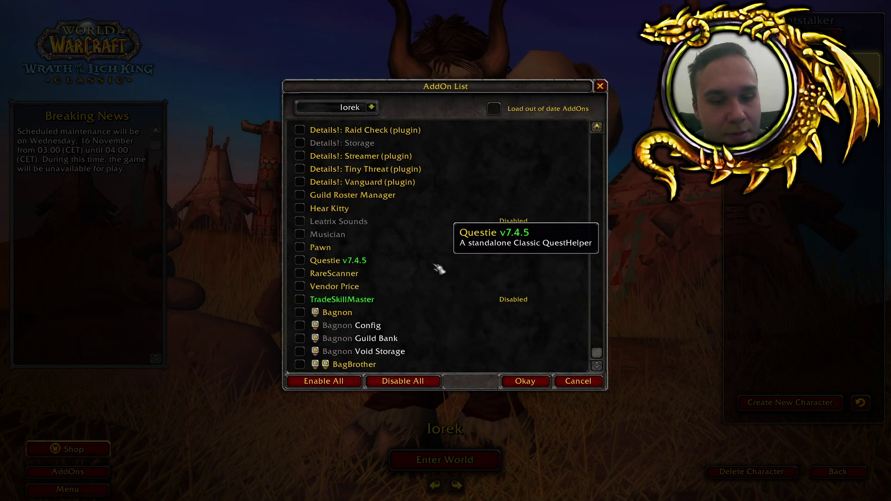
left_click(300, 299)
left_click(300, 312)
left_click(299, 325)
left_click(300, 364)
scroll(524, 352, "up", 3)
left_click(524, 381)
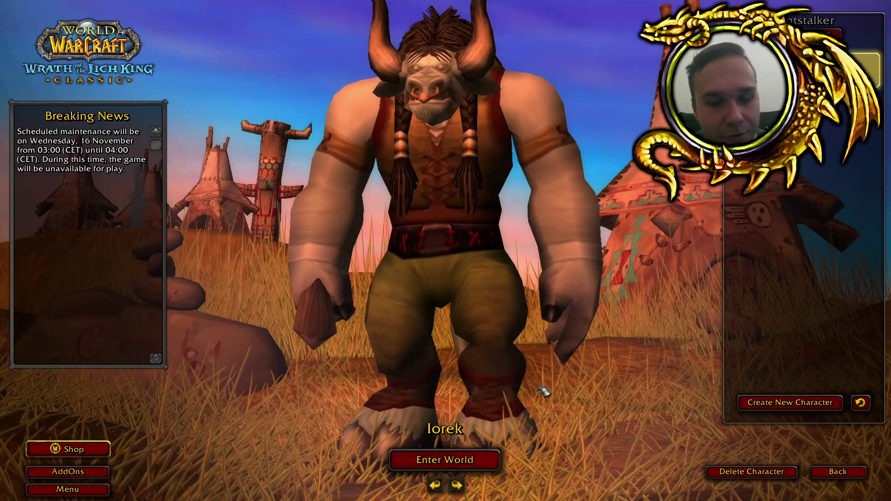
left_click(482, 465)
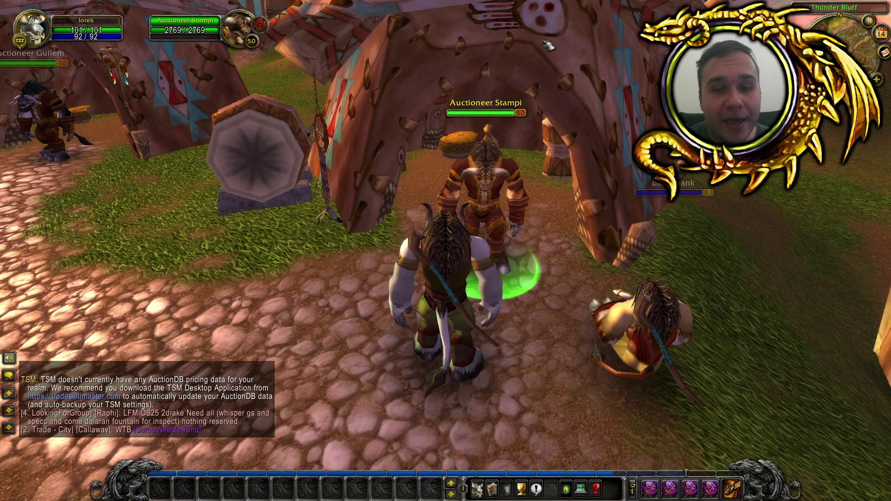
Open the auction house at the auctioneer and search TSM for 'linen cloth'
right_click(498, 194)
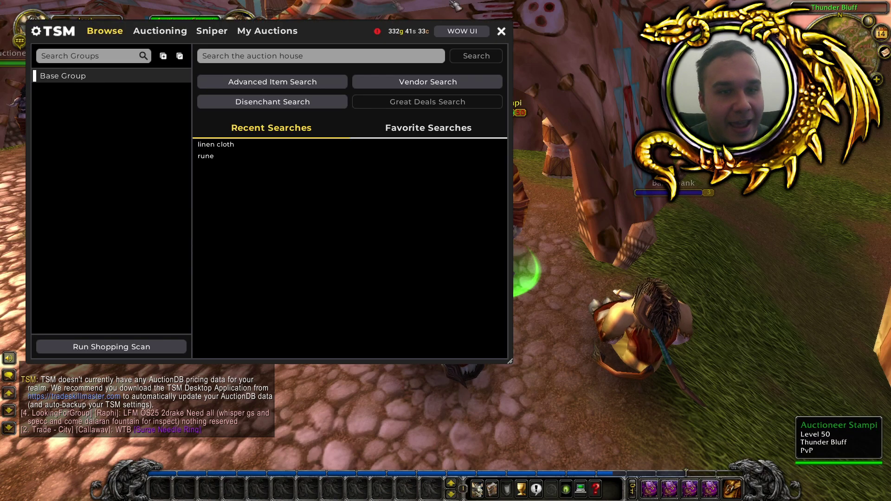
left_click(301, 52)
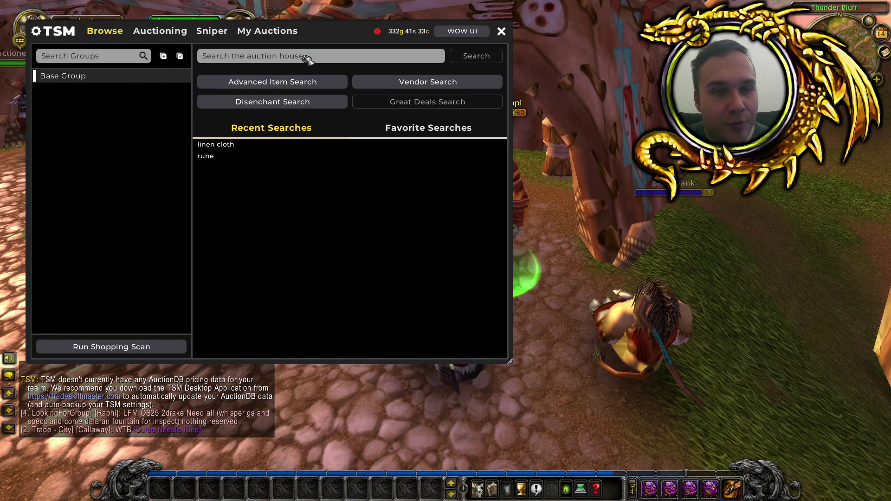
type("l")
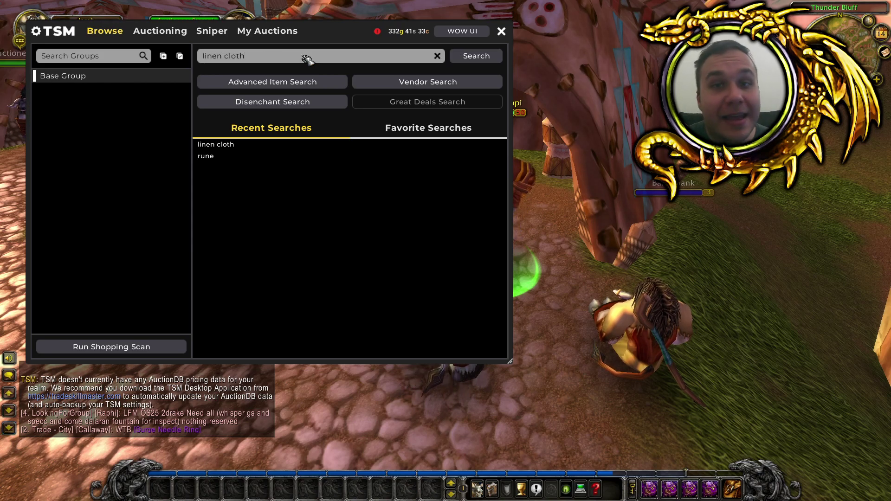
type("inen cloth")
key("Return")
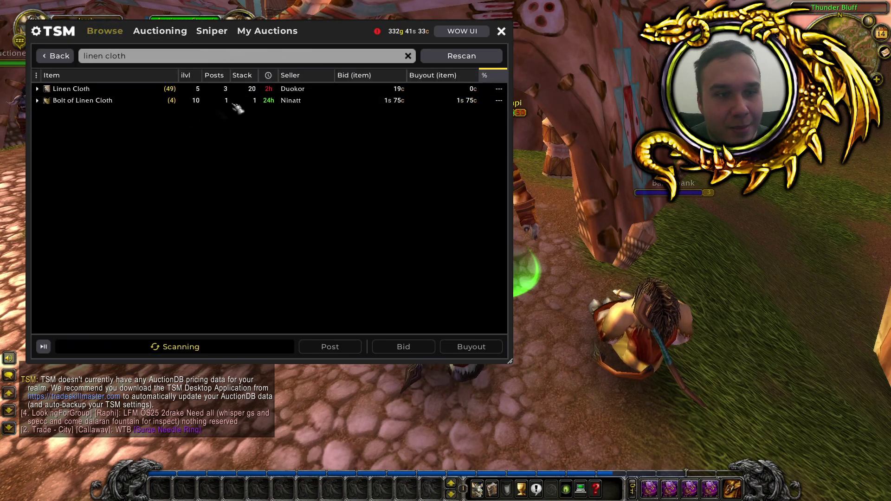
Buy the cheapest Linen Cloth auctions, including an 18-stack, then return to Browse
left_click(73, 90)
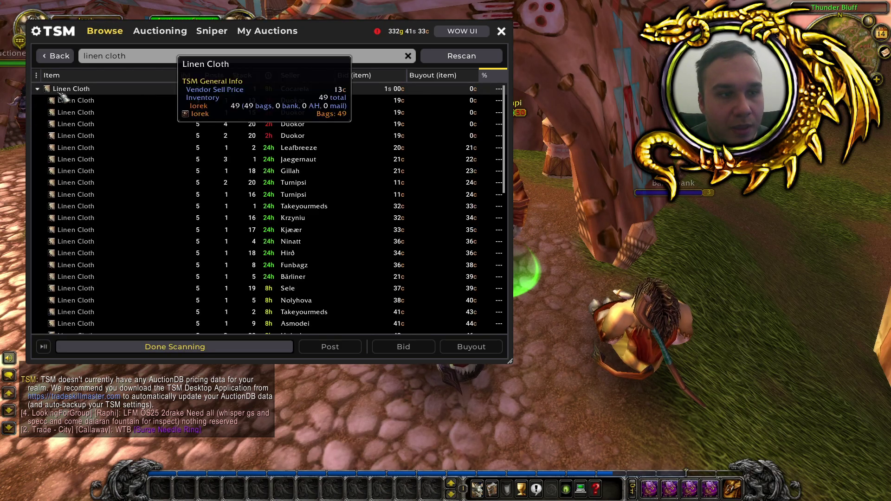
left_click(234, 118)
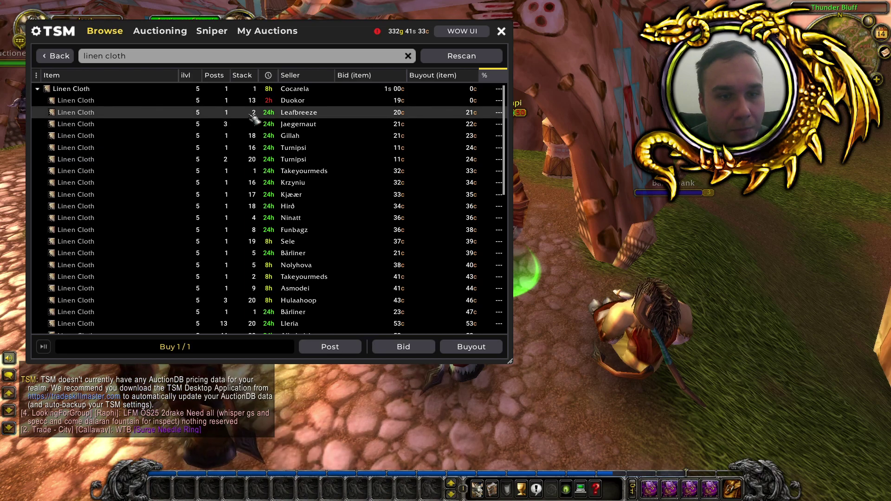
left_click(473, 347)
left_click(477, 348)
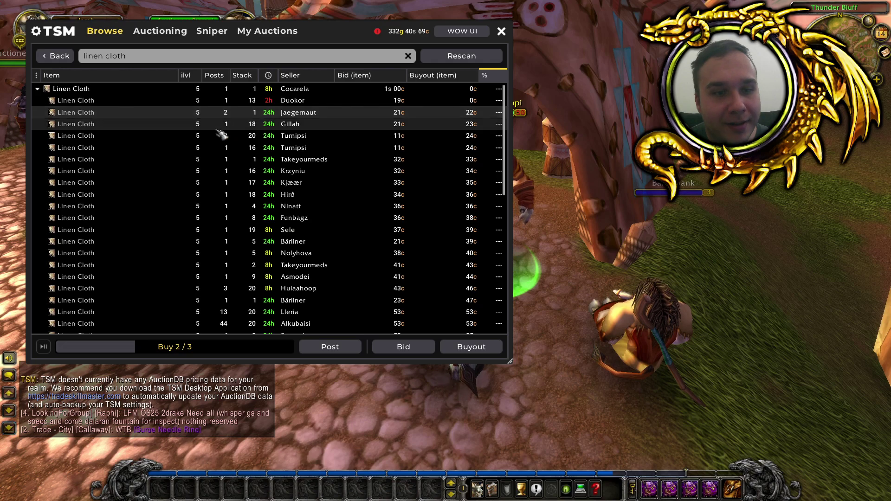
left_click(242, 124)
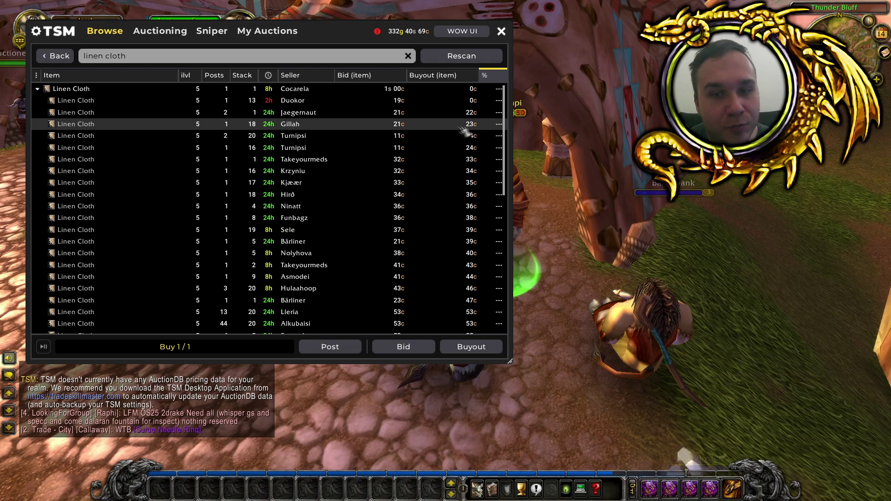
left_click(471, 347)
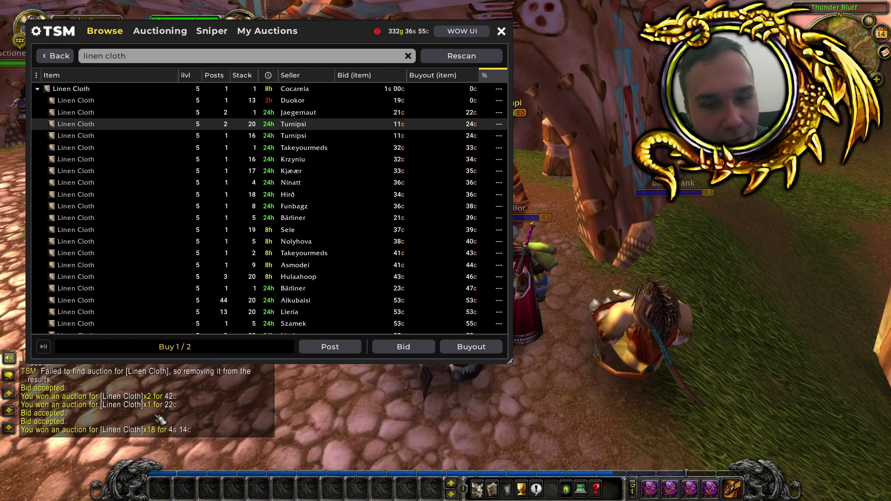
left_click(10, 393)
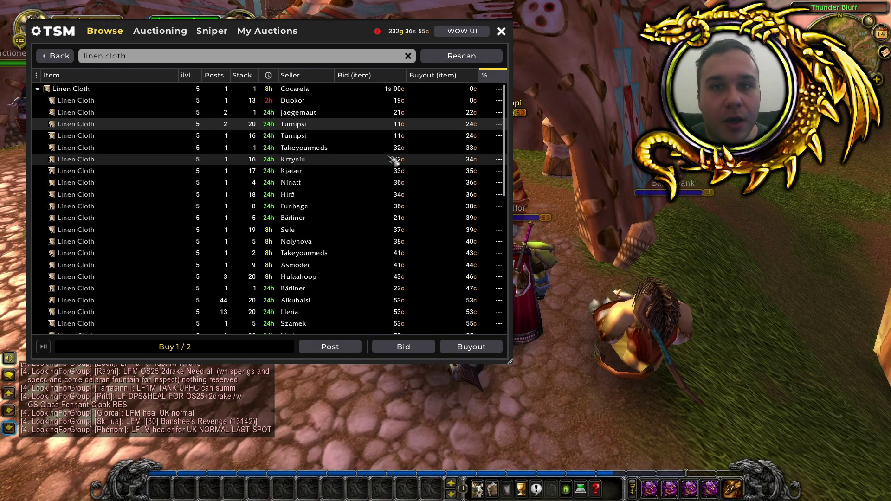
left_click(56, 56)
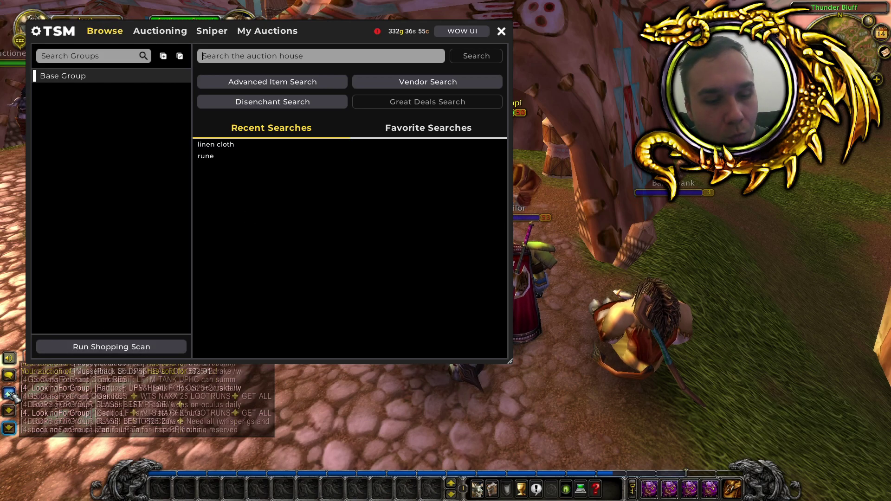
Enter /tsm in chat, rerun the recent 'rune' search, then switch to the browser
scroll(10, 395, "up", 8)
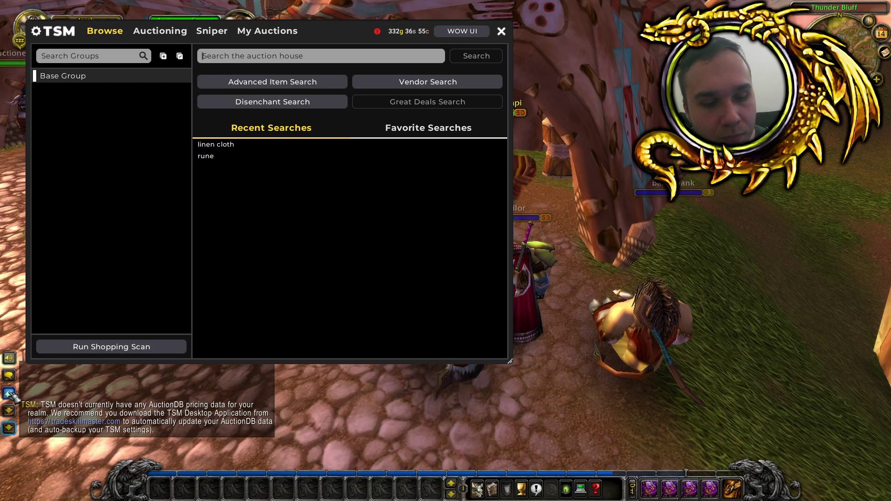
scroll(100, 421, "down", 1)
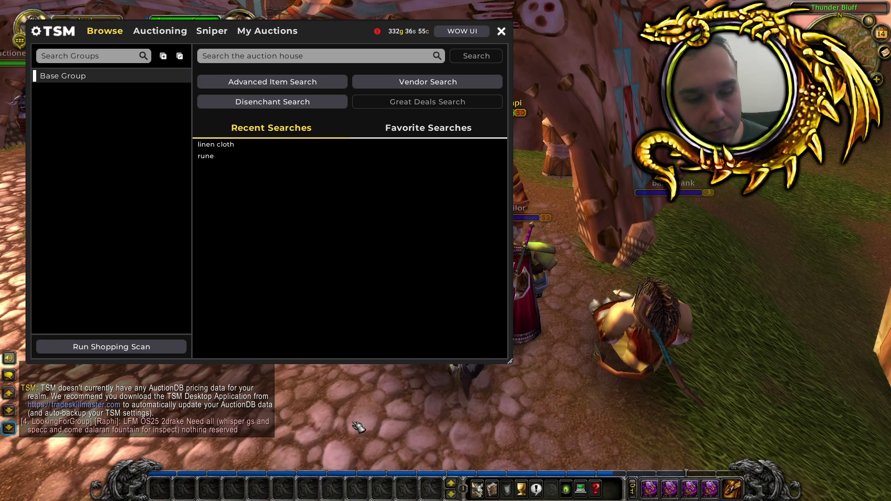
key("Return")
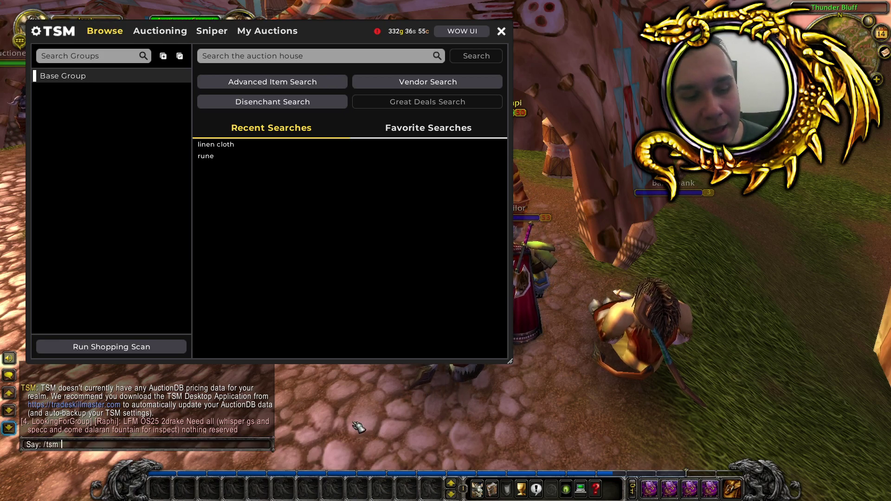
key("Escape")
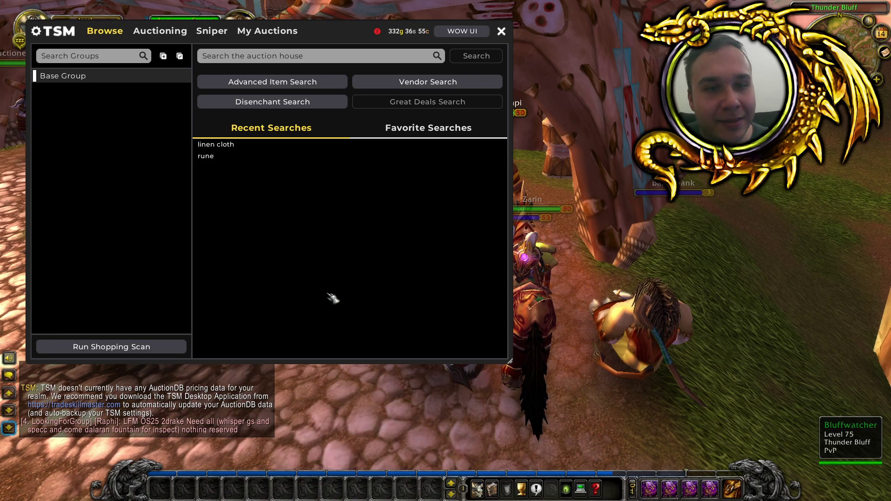
left_click(244, 157)
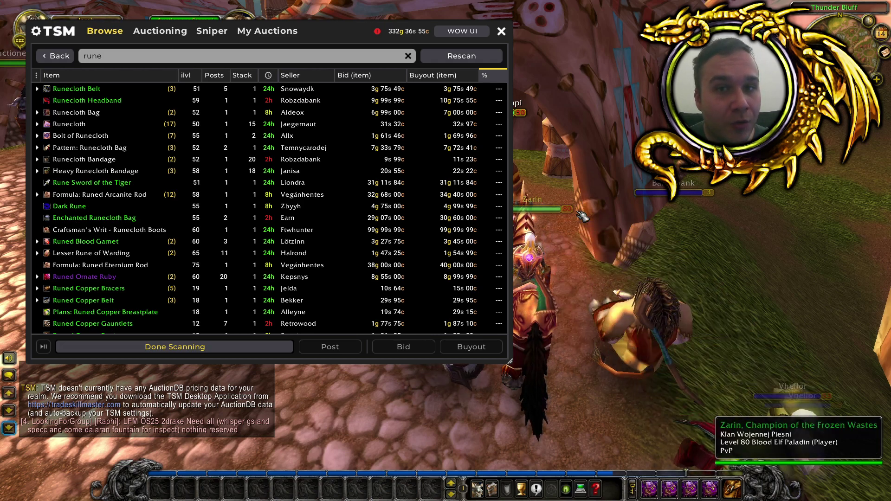
key("alt+Tab")
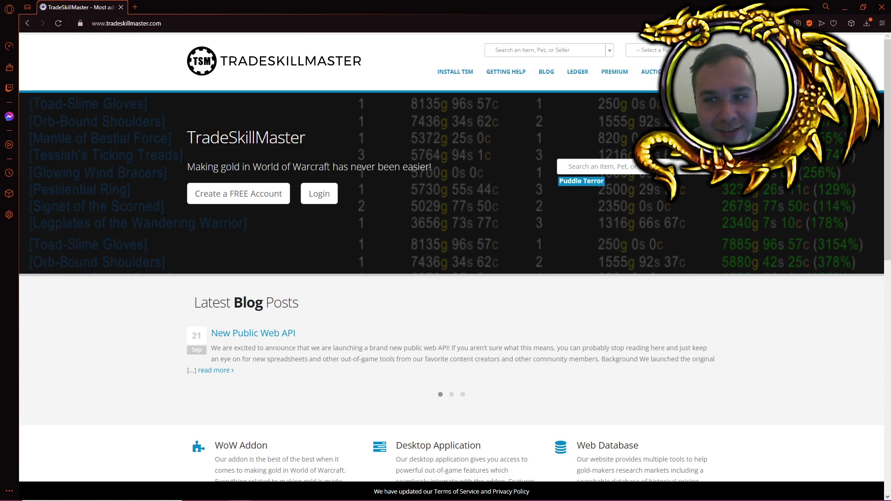
Start creating a free TSM account and check the account menu on tradeskillmaster.com
left_click(238, 193)
scroll(405, 120, "down", 5)
scroll(405, 120, "up", 5)
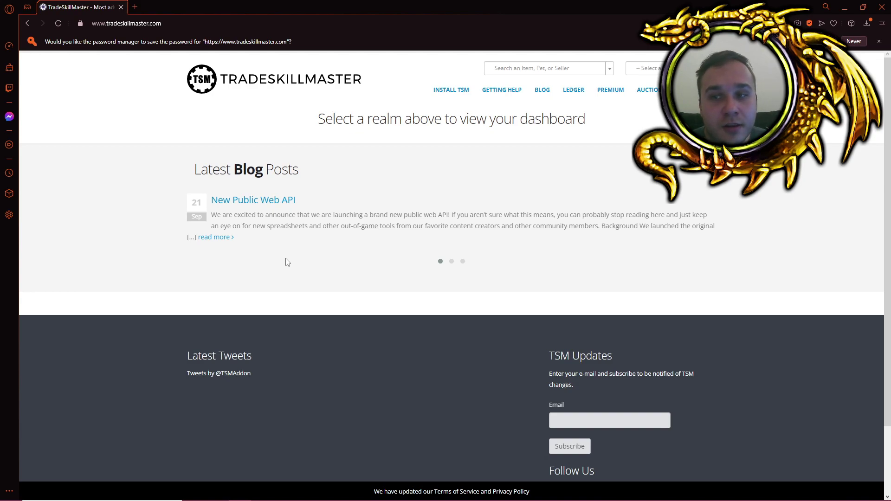
left_click(709, 89)
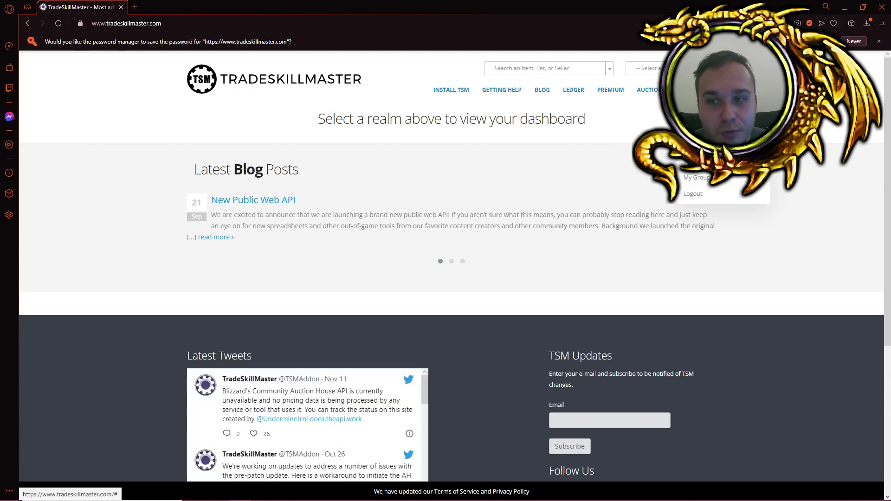
left_click(490, 202)
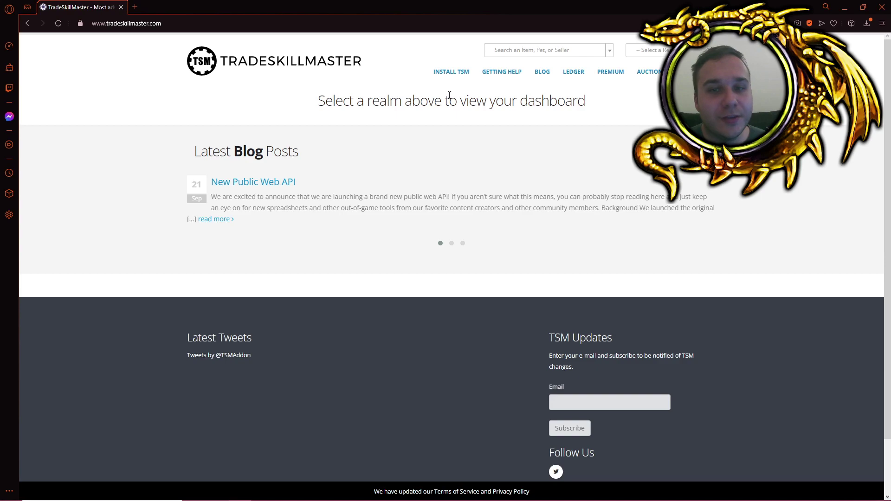
Download the TSM desktop app for Windows from the Install TSM page
left_click(449, 77)
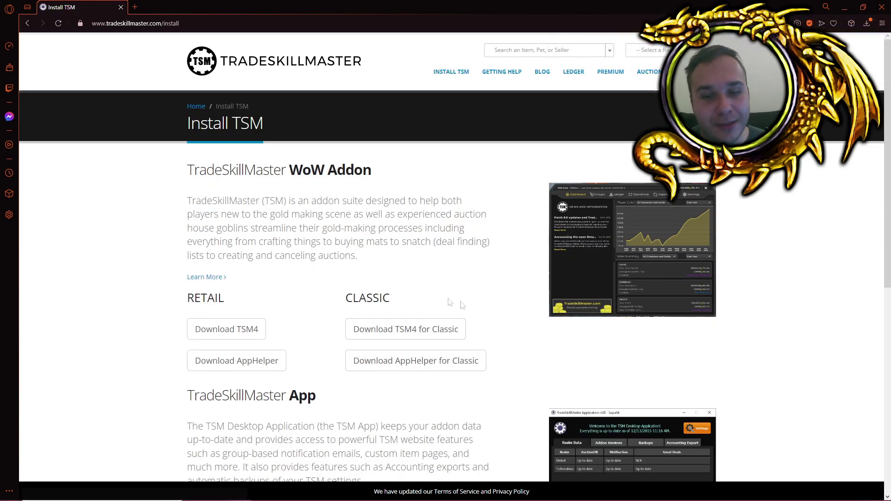
scroll(521, 336, "down", 8)
scroll(367, 278, "up", 4)
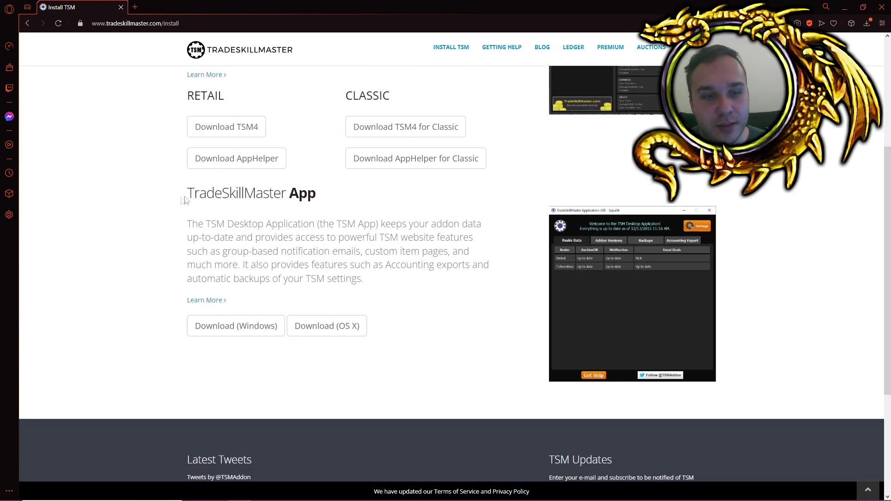
left_click(236, 334)
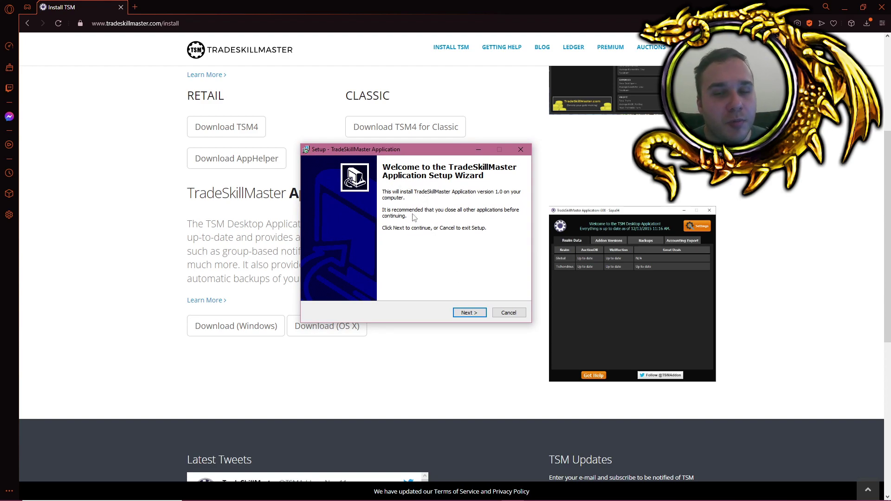
Complete the setup wizard using the default Program Files install folder
left_click(468, 313)
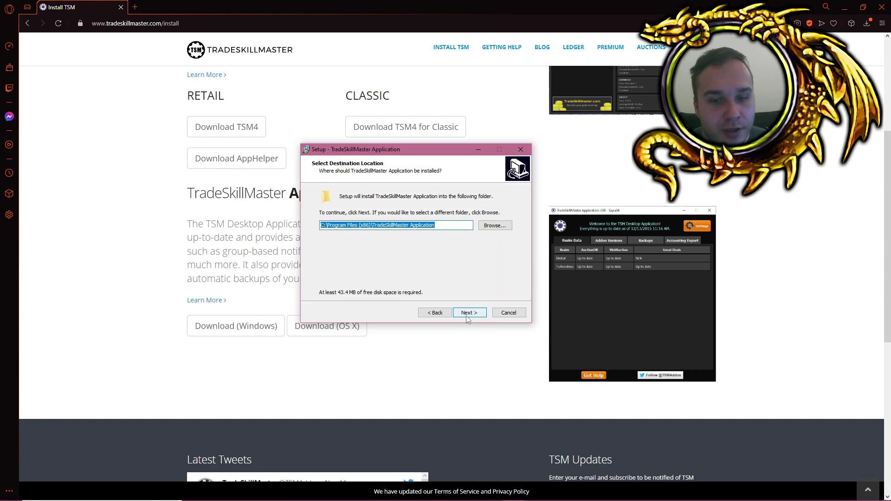
left_click(468, 313)
left_click(466, 313)
left_click(466, 315)
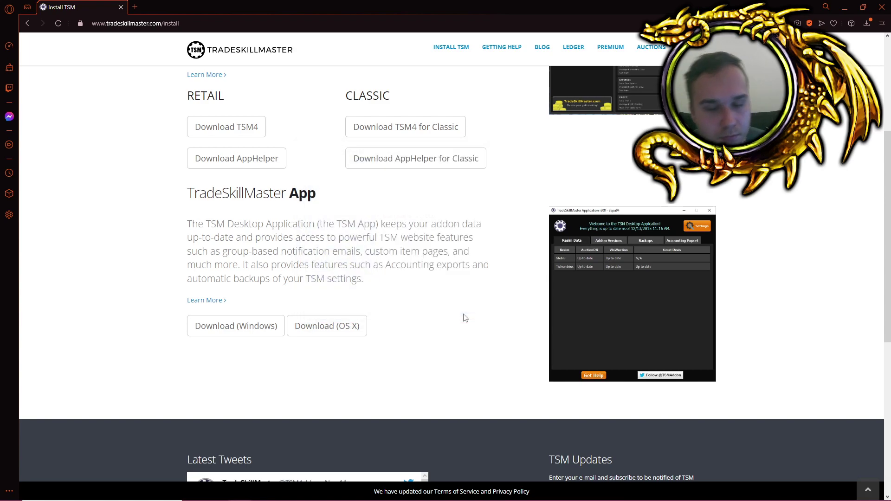
Find 'TSM' in the Start menu search and launch TSMApplication
key("super")
type("TSM")
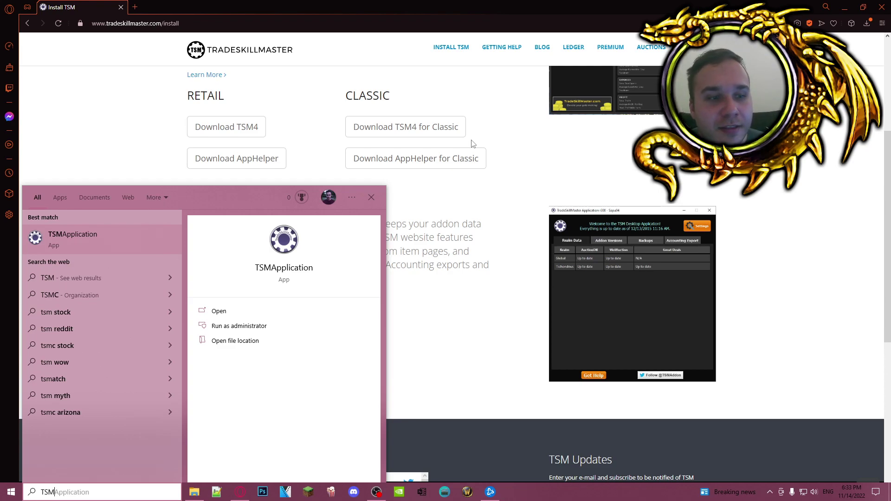
left_click(68, 241)
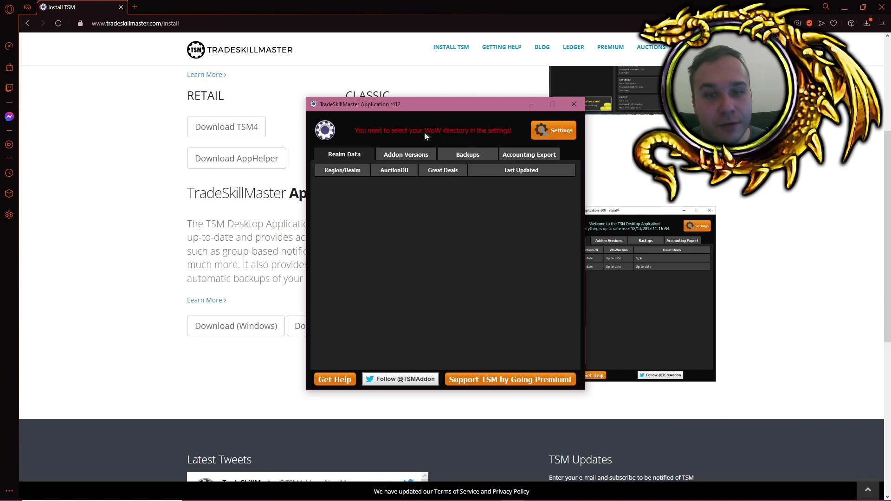
Set the WoW Directory to the Wrath Classic folder in Settings and open Setup Realms
left_click(550, 137)
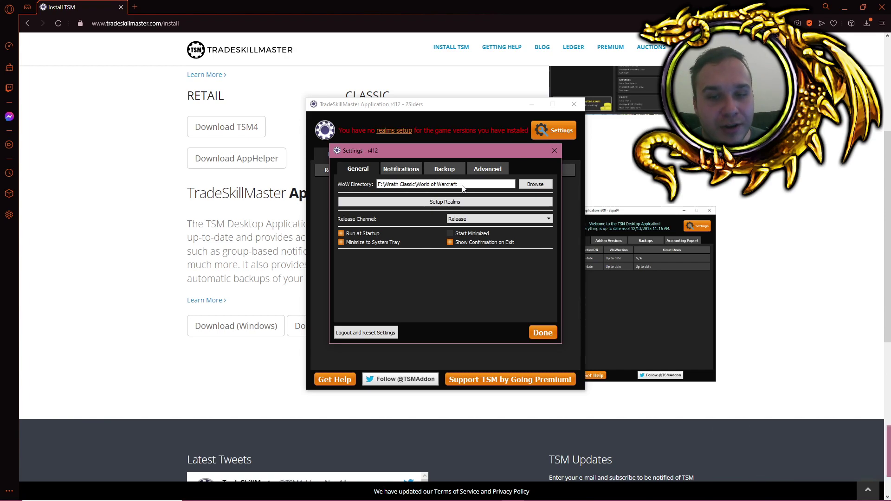
left_click(442, 202)
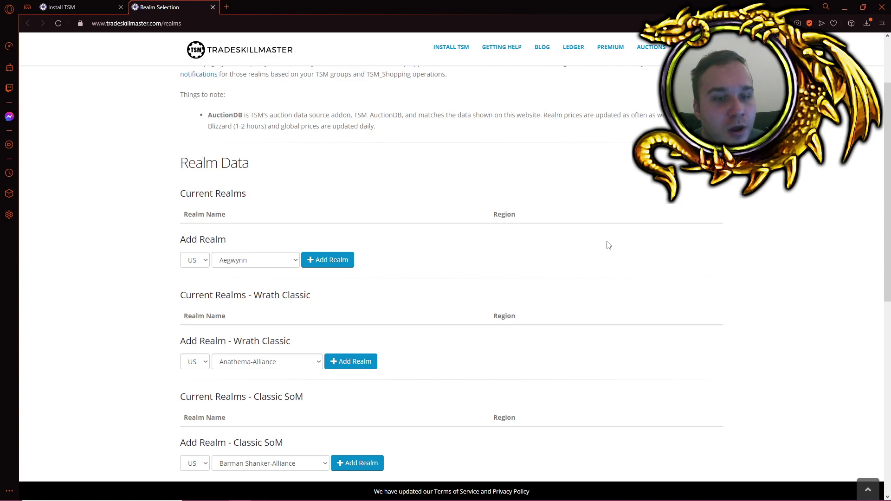
Add the EU realm Giantstalker-Horde to Wrath Classic, then close the desktop app's Settings with Done
left_click_drag(311, 296, 250, 295)
left_click(281, 314)
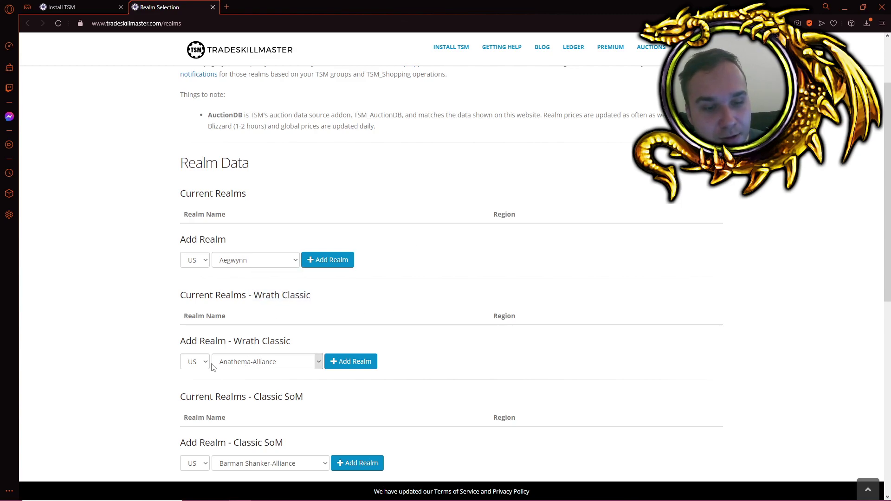
left_click(199, 364)
left_click(207, 379)
left_click(320, 362)
left_click(321, 361)
type("gandling-hgehennasgi")
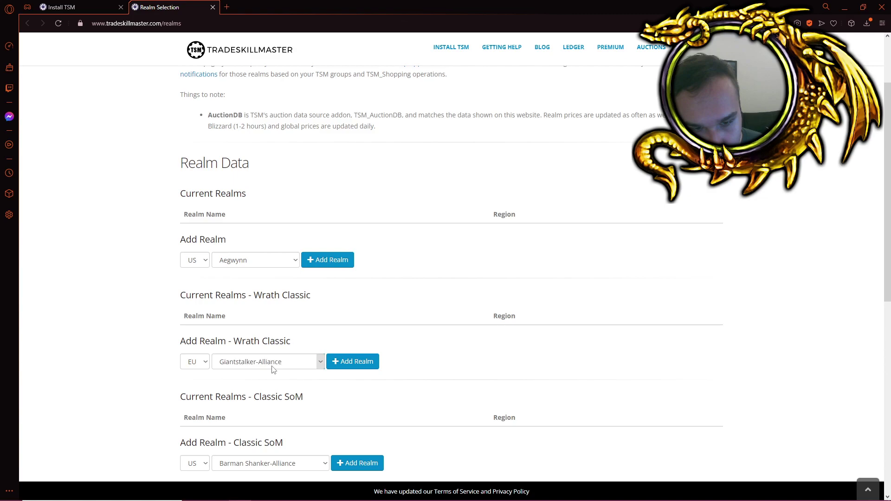
key("Down")
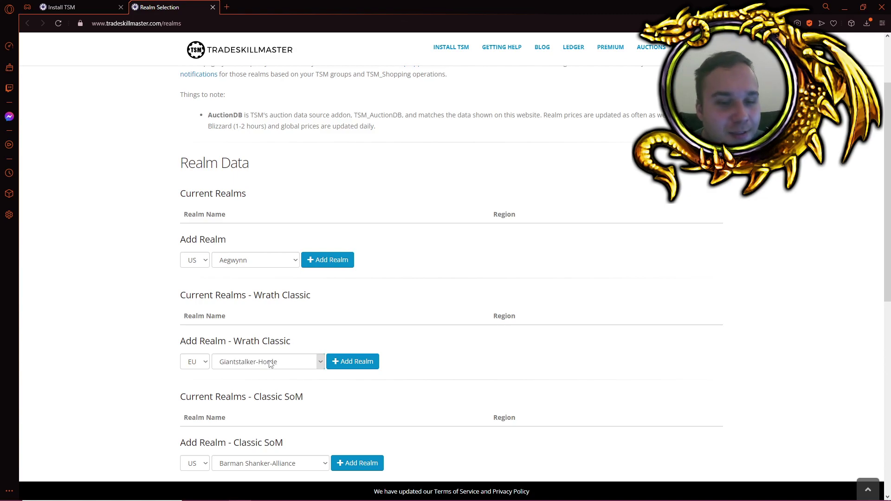
left_click(352, 362)
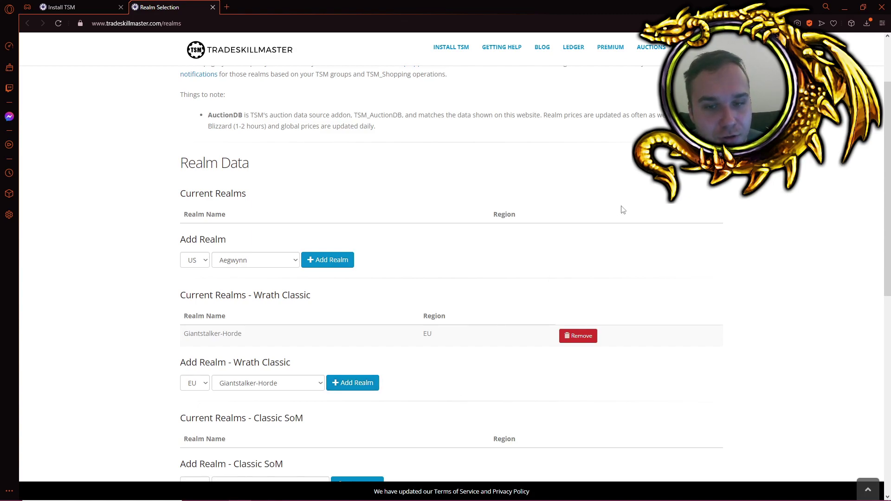
left_click(550, 331)
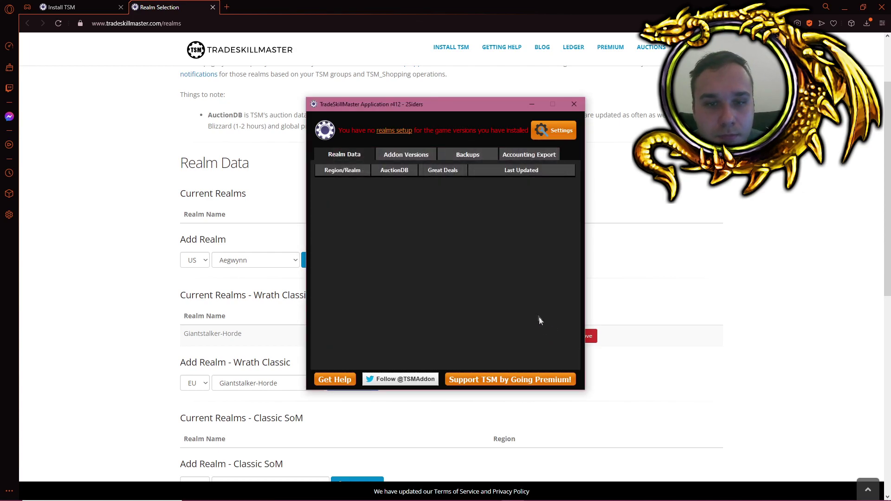